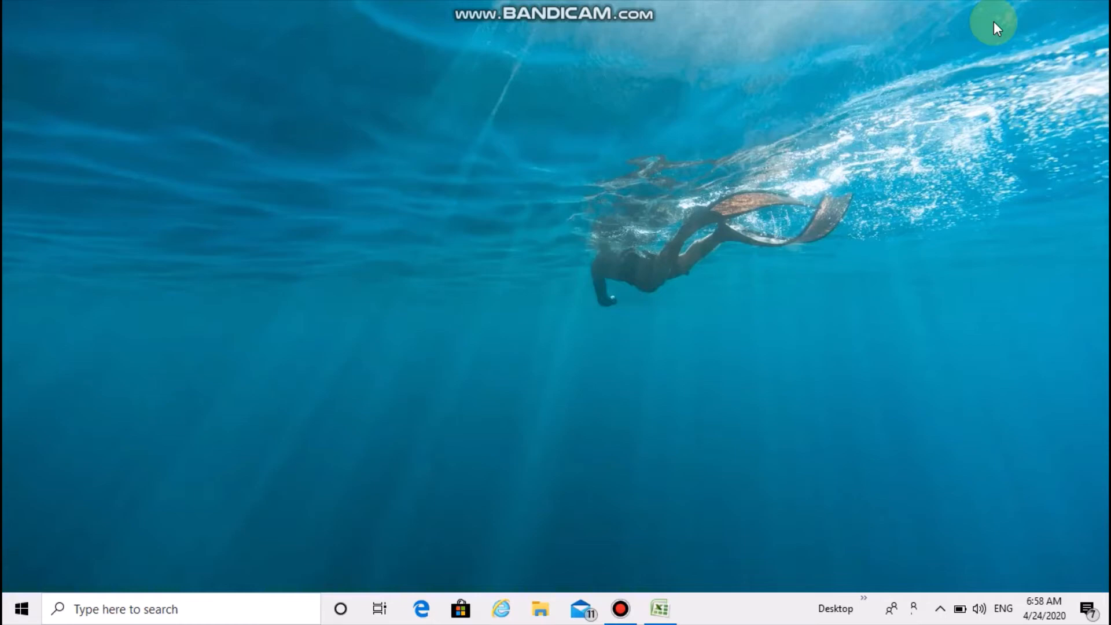
# Switch to the COVID-19 workbook in Excel and examine the daily case and death records listed by country.
pyautogui.click(670, 611)
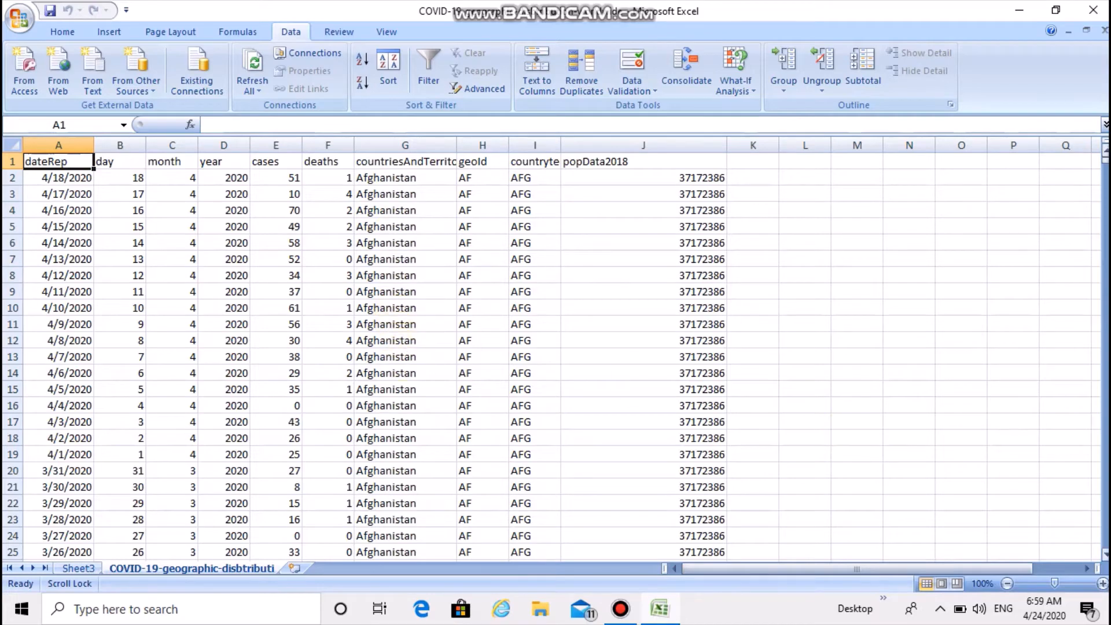
pyautogui.click(1105, 557)
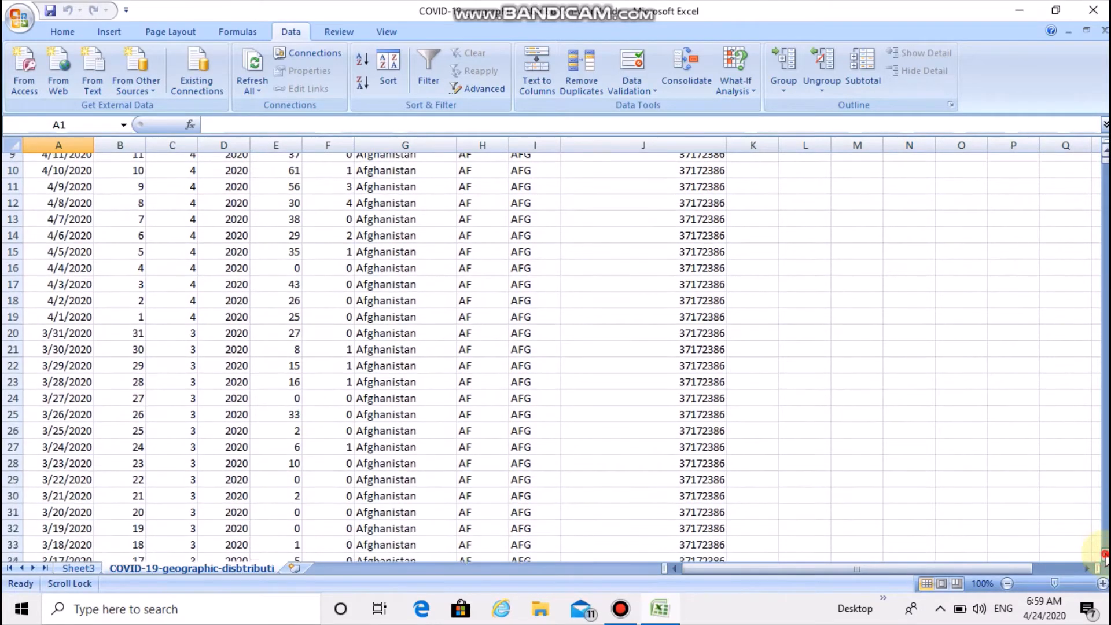
pyautogui.click(1105, 558)
pyautogui.click(1105, 558)
pyautogui.click(1105, 558)
pyautogui.click(1105, 558)
pyautogui.click(1105, 557)
pyautogui.click(1105, 558)
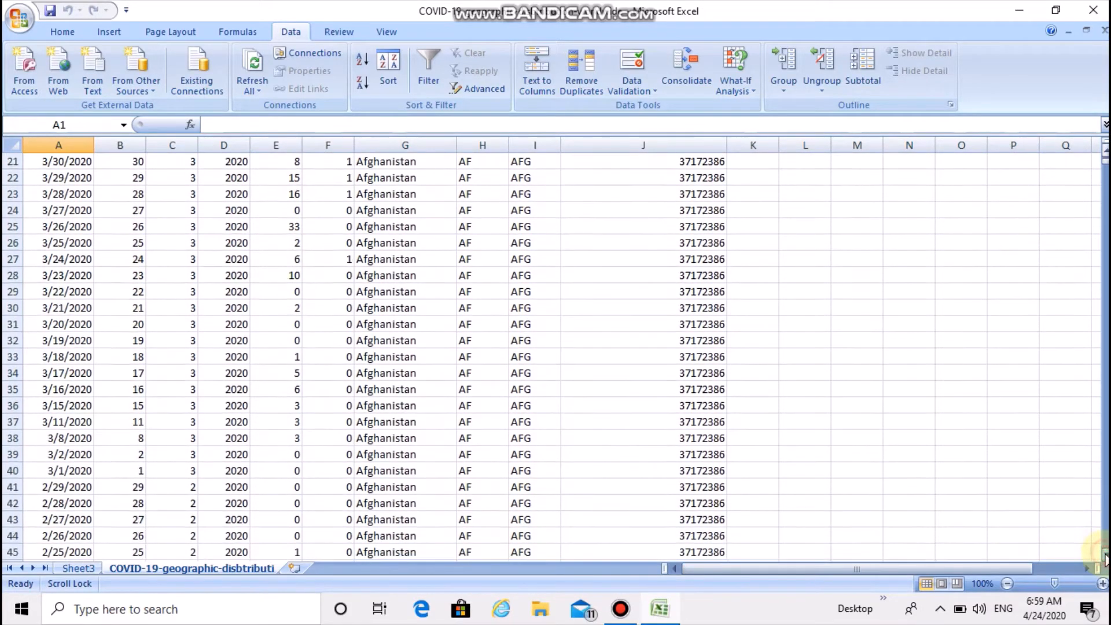
pyautogui.click(1105, 557)
pyautogui.click(1105, 558)
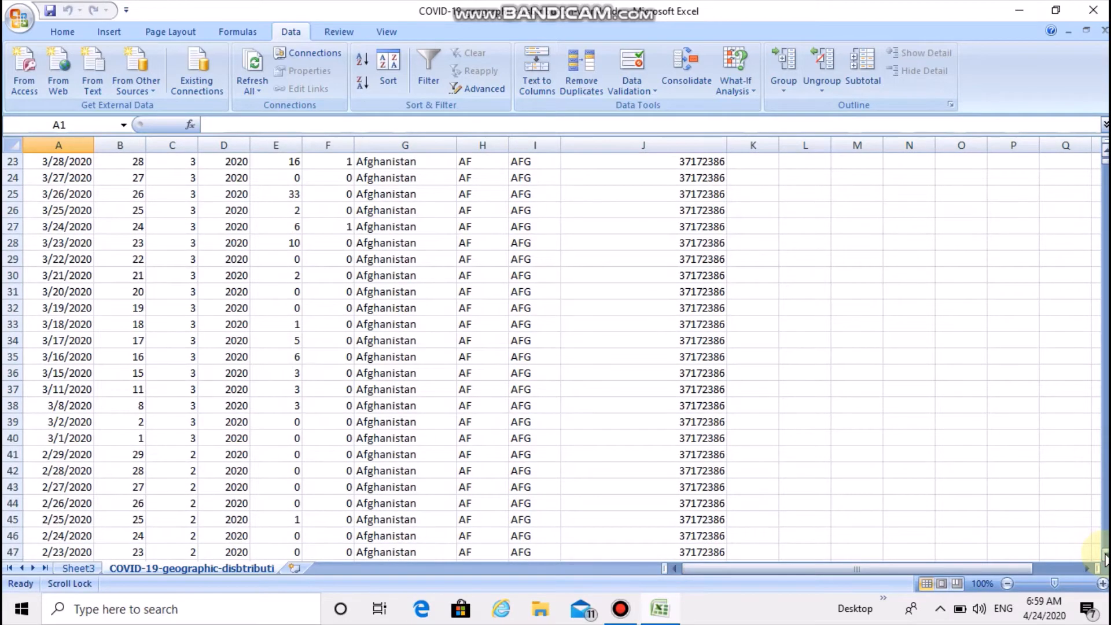
pyautogui.click(1105, 558)
pyautogui.click(1105, 557)
pyautogui.click(1104, 558)
pyautogui.click(1105, 558)
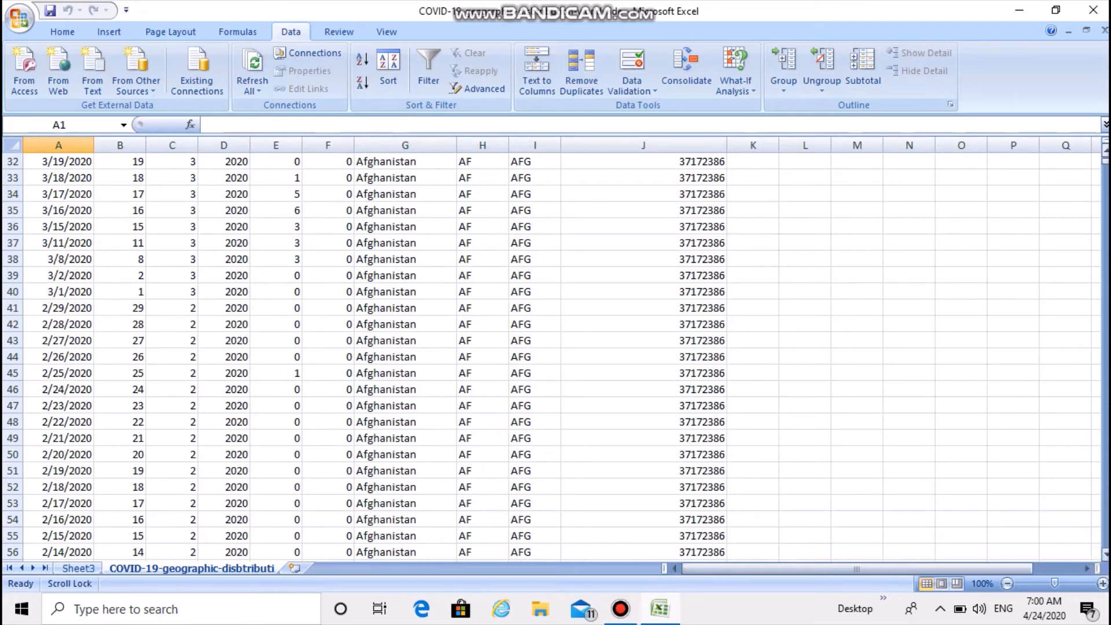
pyautogui.doubleClick(1105, 155)
pyautogui.click(1105, 156)
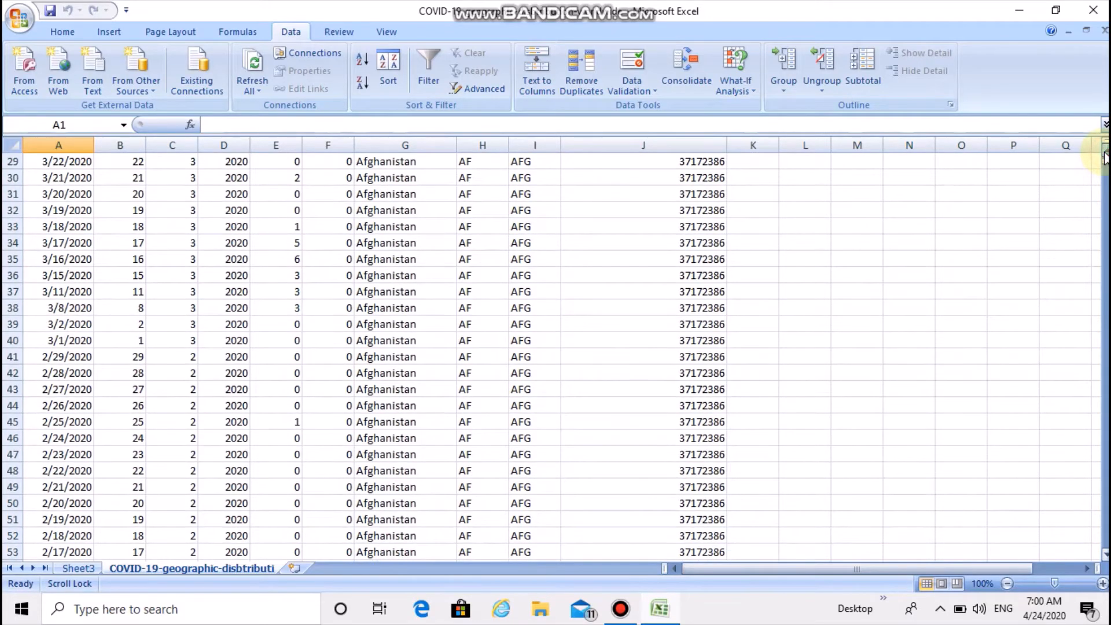
pyautogui.click(1104, 156)
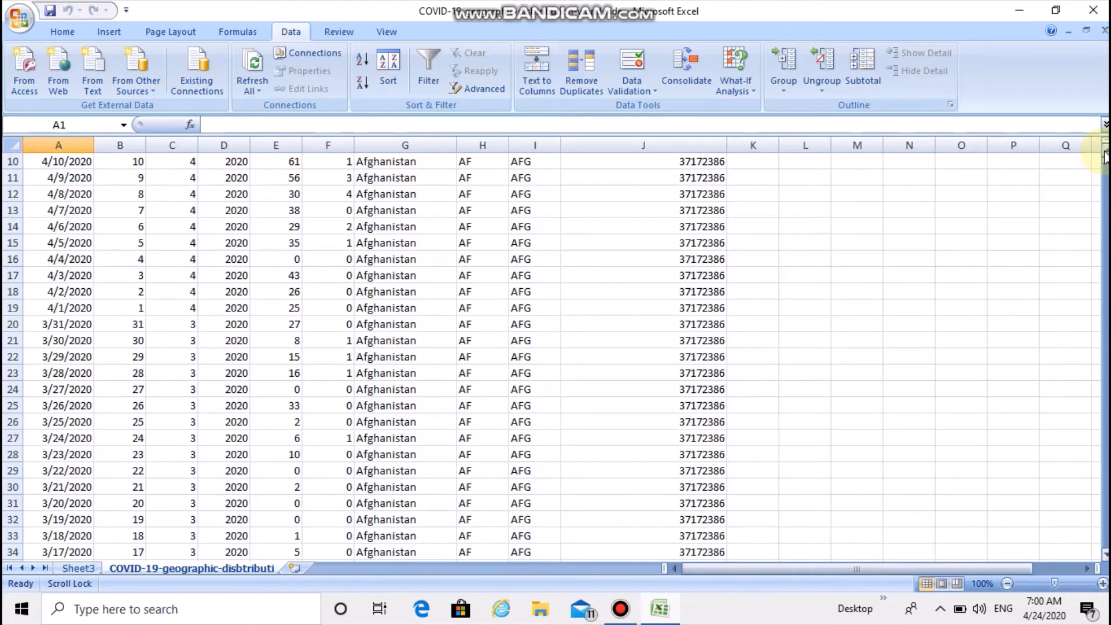
pyautogui.click(1104, 157)
pyautogui.click(1104, 156)
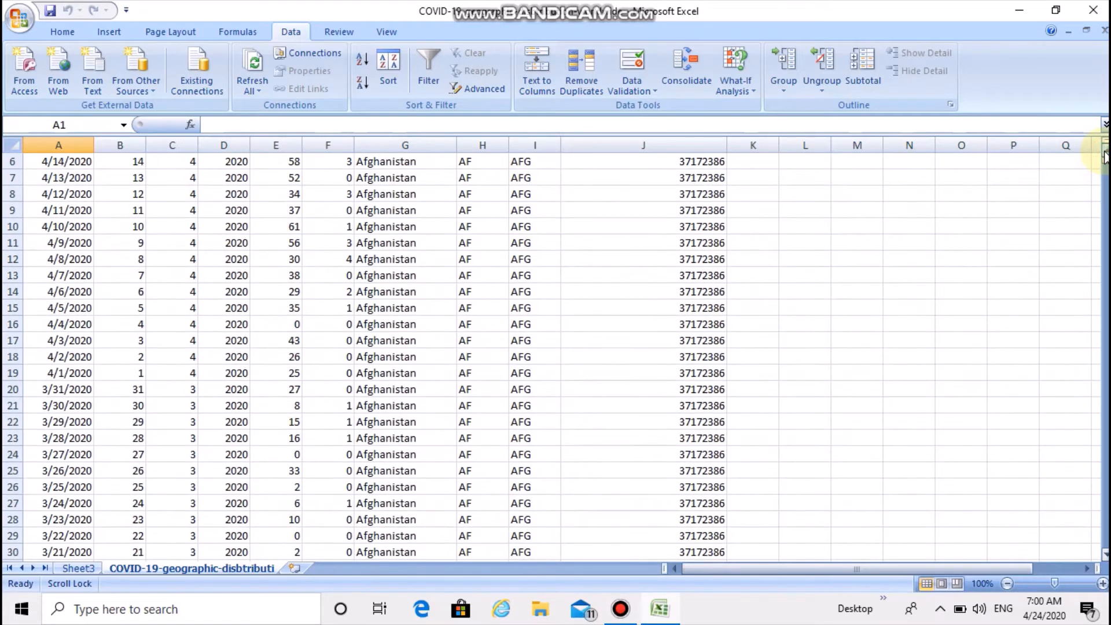
pyautogui.click(1104, 155)
pyautogui.click(1105, 155)
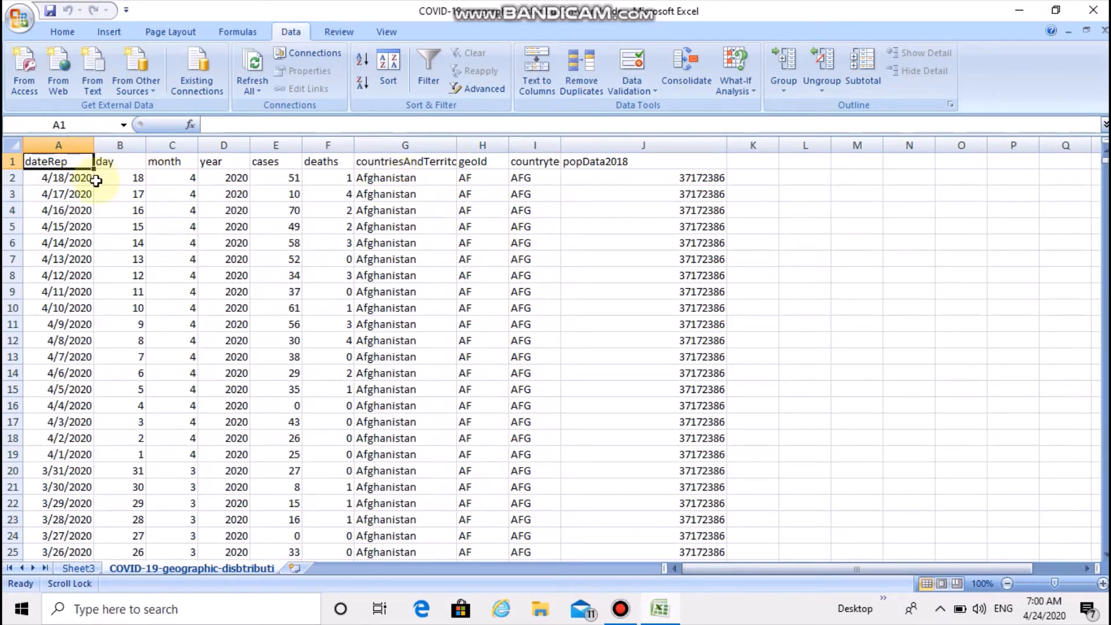
# Add Sum subtotals for cases and deaths at each change in countriesAndTerritories, replacing current subtotals and placing summaries below the data.
pyautogui.click(58, 196)
pyautogui.click(58, 160)
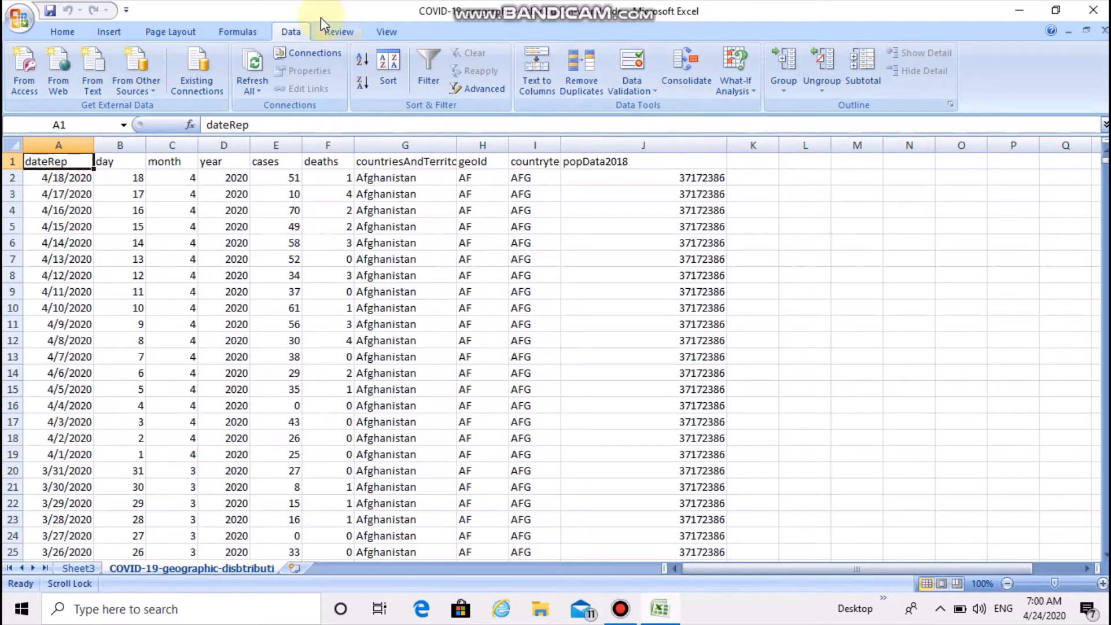
pyautogui.doubleClick(292, 32)
pyautogui.click(294, 33)
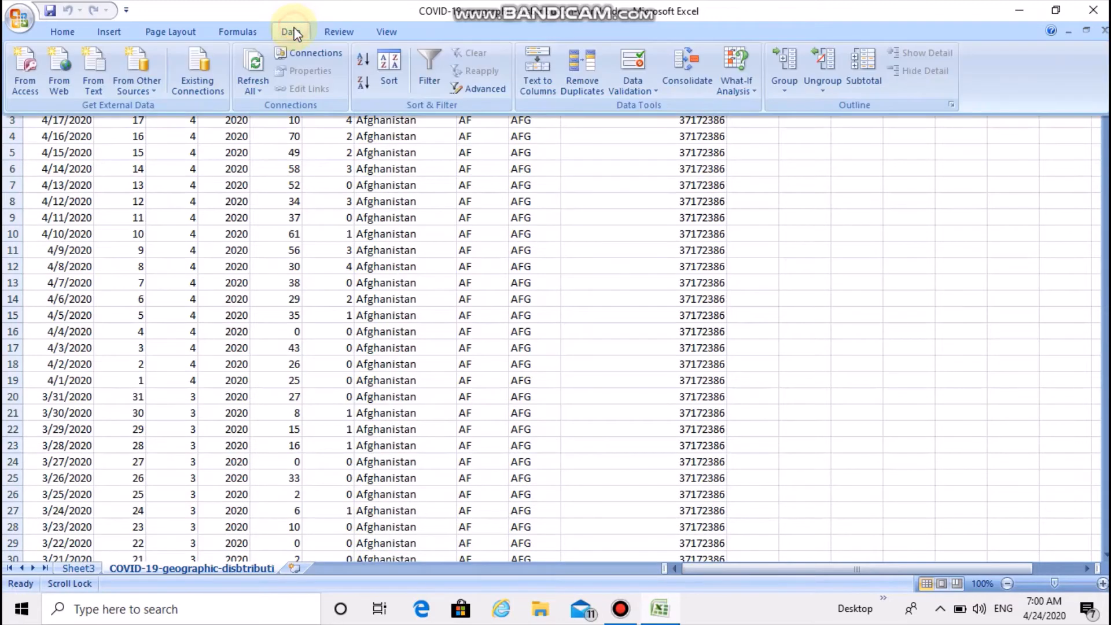
pyautogui.click(864, 84)
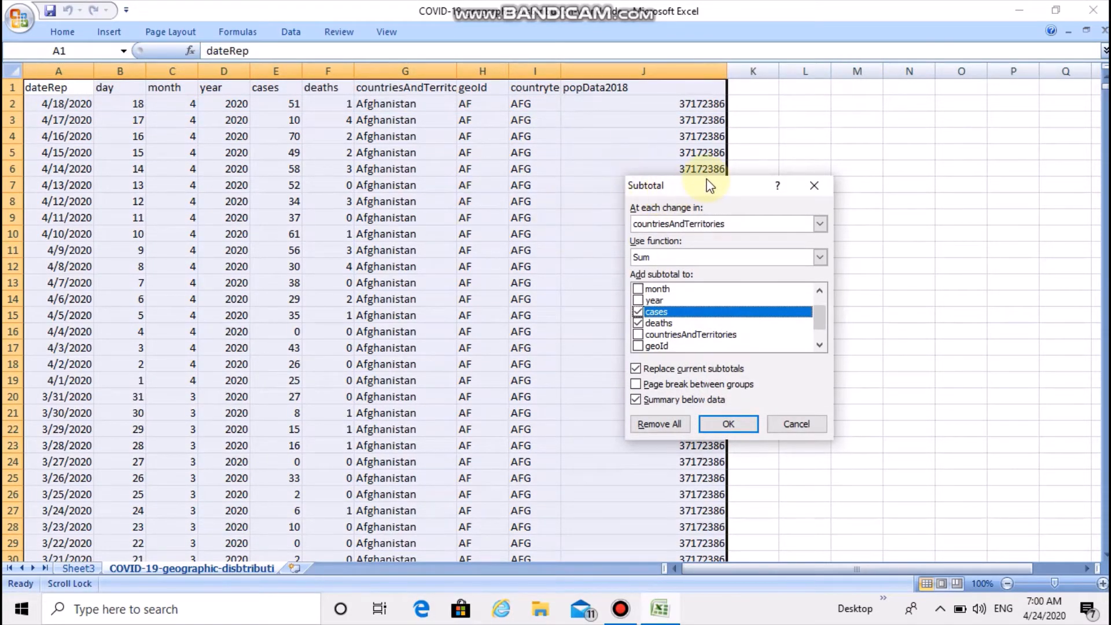
pyautogui.moveTo(707, 179); pyautogui.dragTo(844, 104)
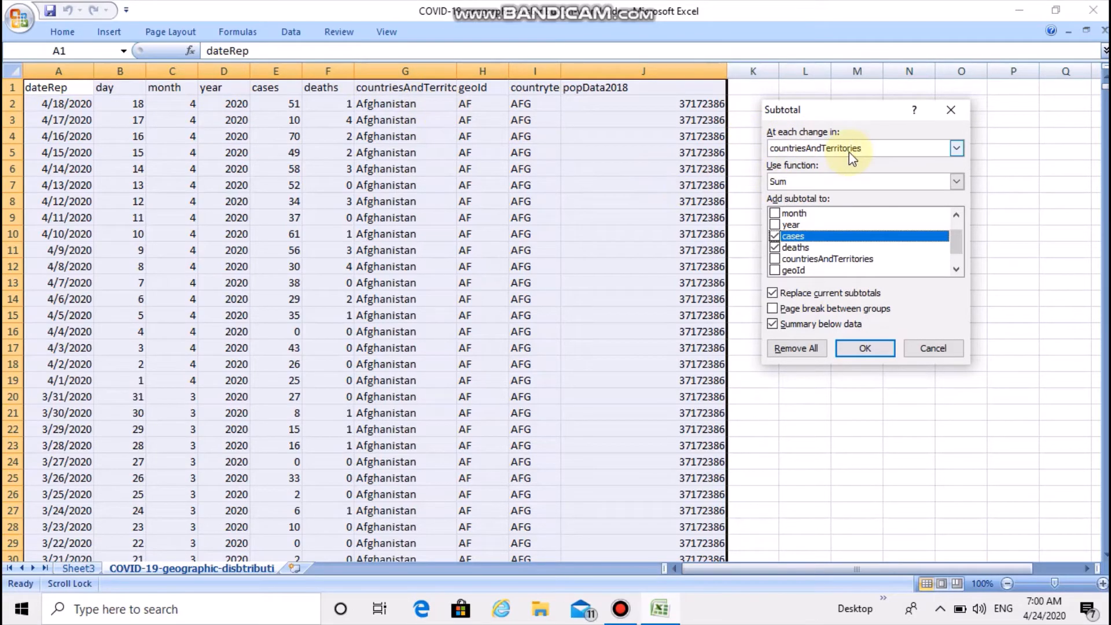
pyautogui.click(955, 149)
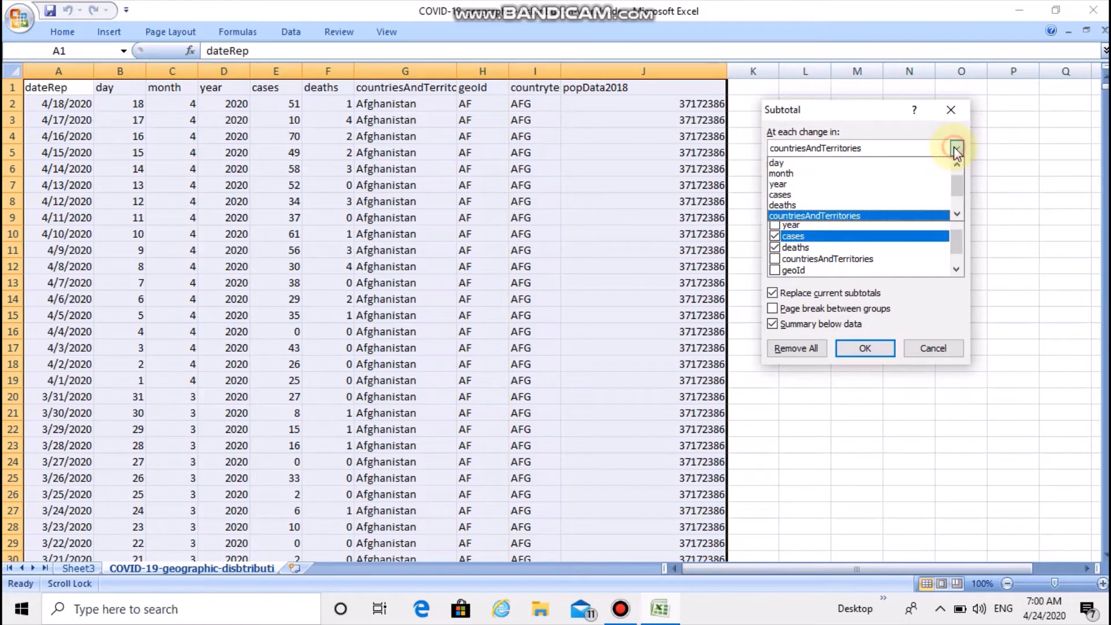
pyautogui.click(835, 215)
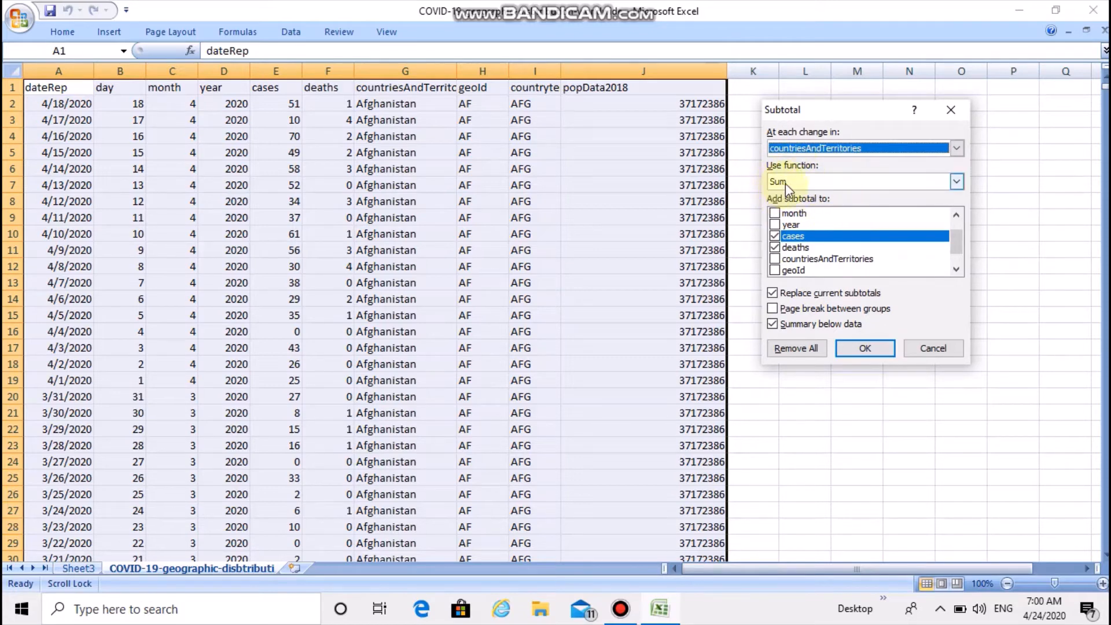
pyautogui.click(955, 182)
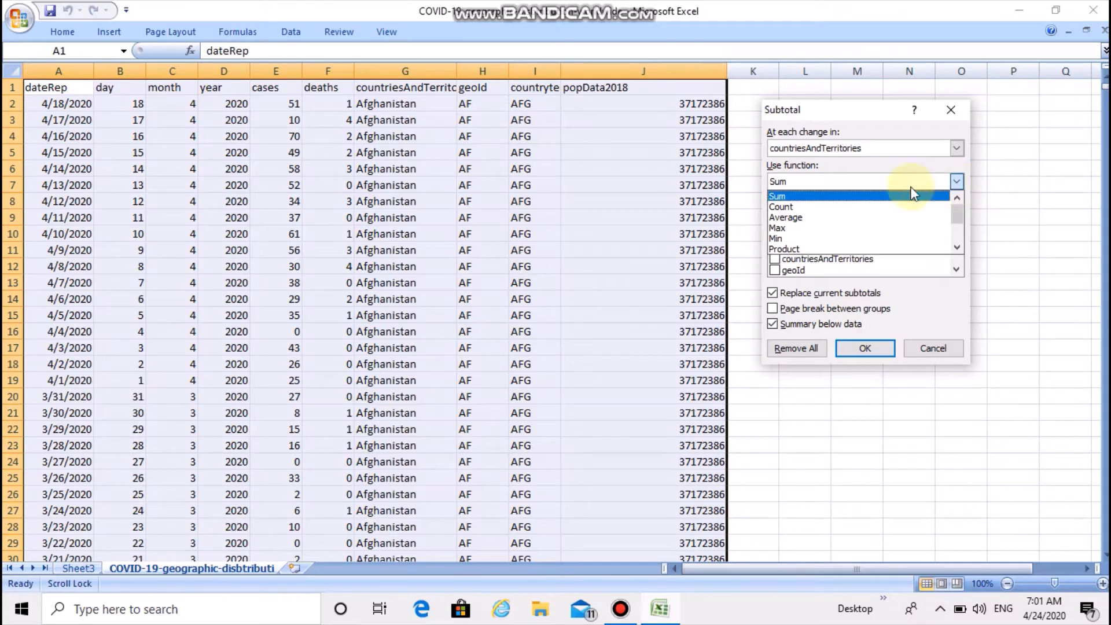
pyautogui.click(811, 196)
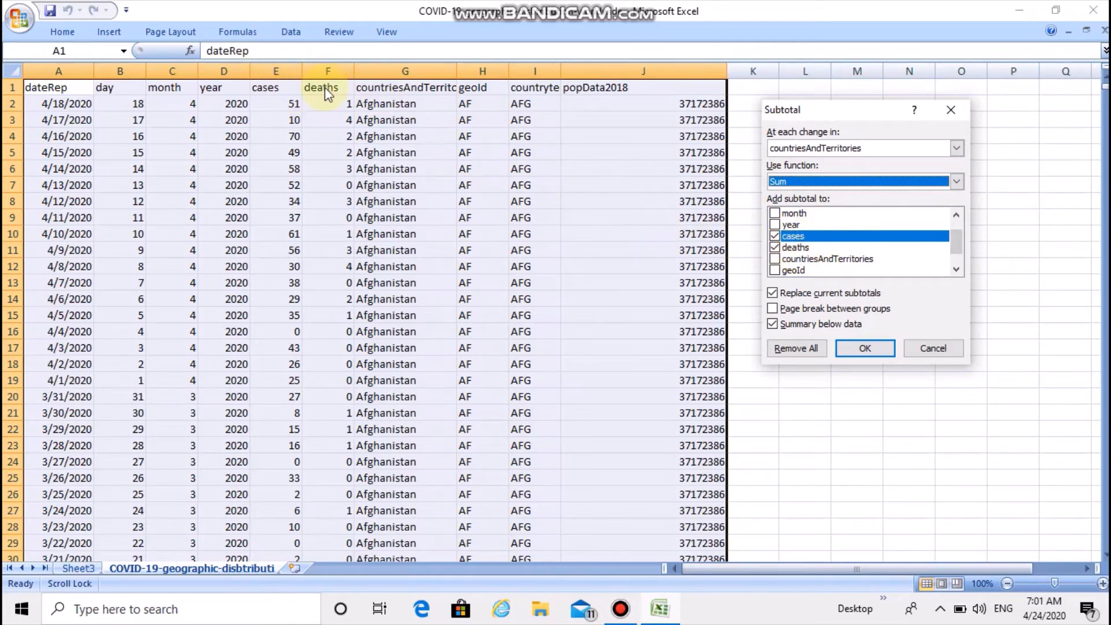
pyautogui.click(776, 248)
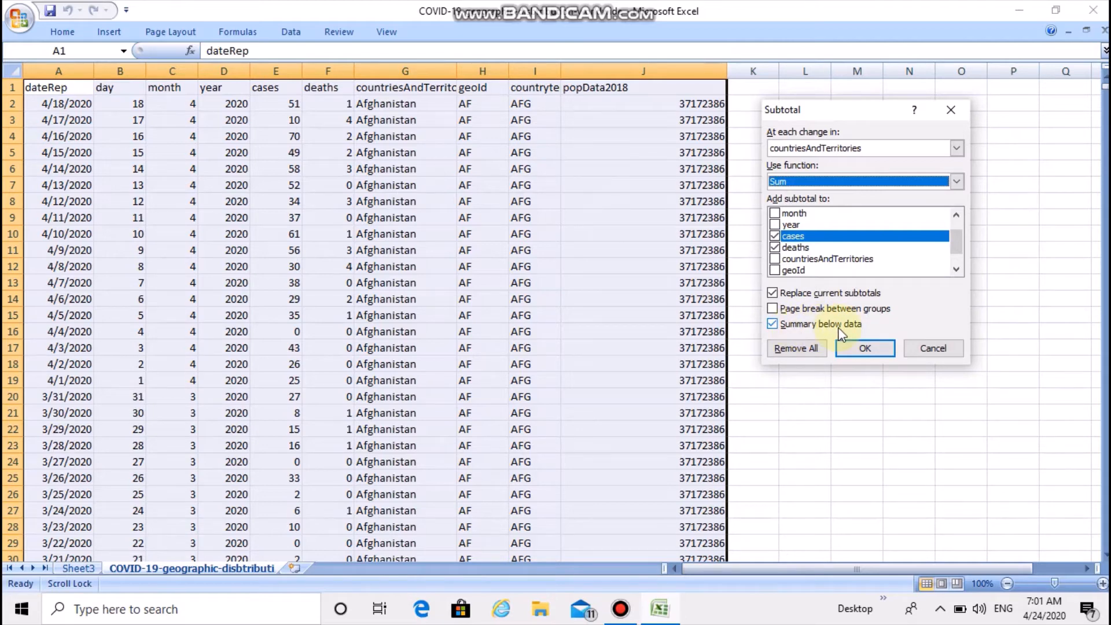
pyautogui.click(859, 350)
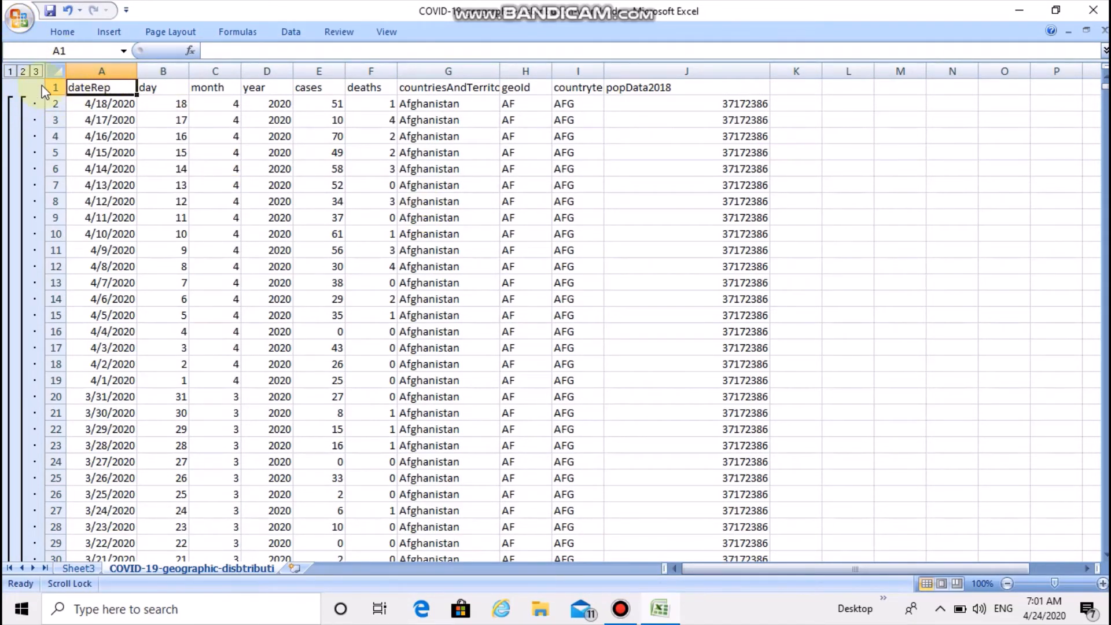
# Collapse the outline to the grand total, expand it to level 2, and review the country totals down to the last row.
pyautogui.click(10, 71)
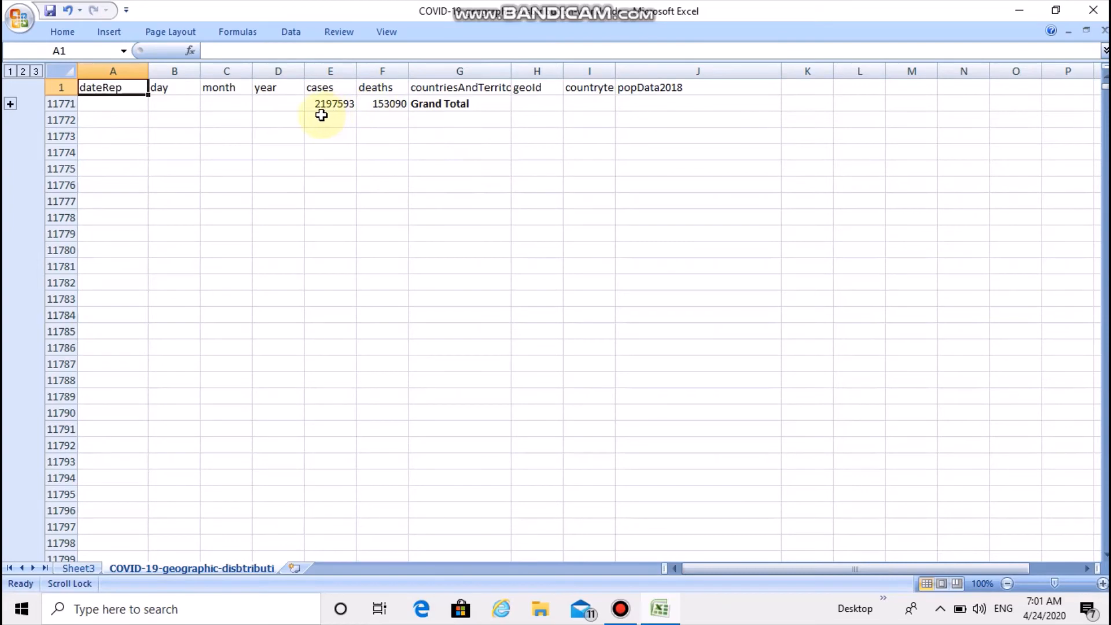
pyautogui.click(22, 72)
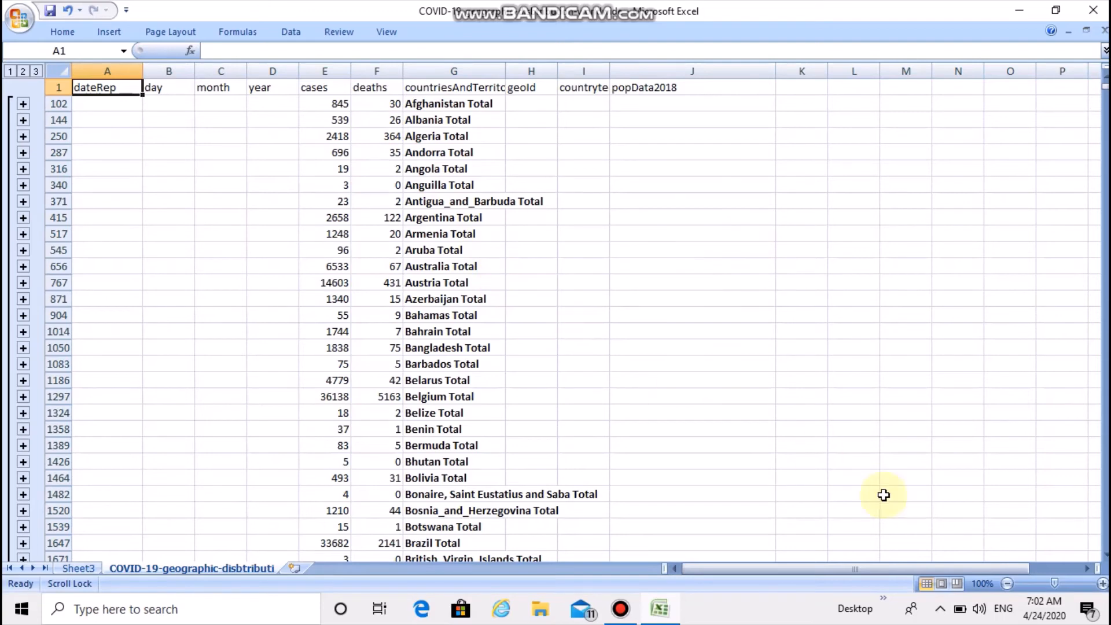
pyautogui.click(1104, 556)
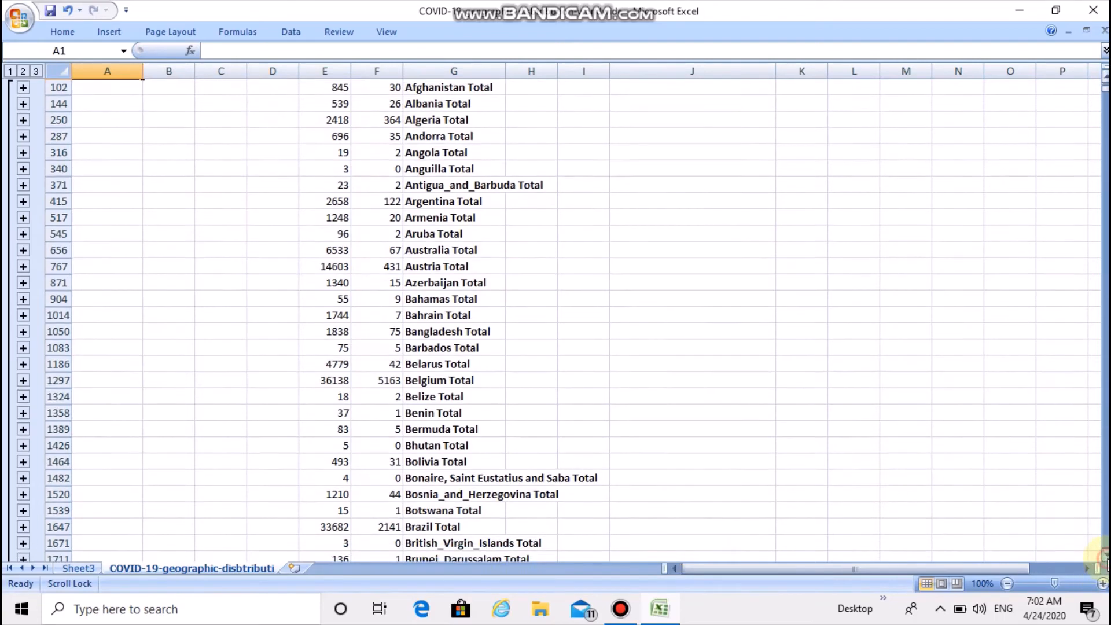
pyautogui.moveTo(1104, 555); pyautogui.dragTo(1104, 556)
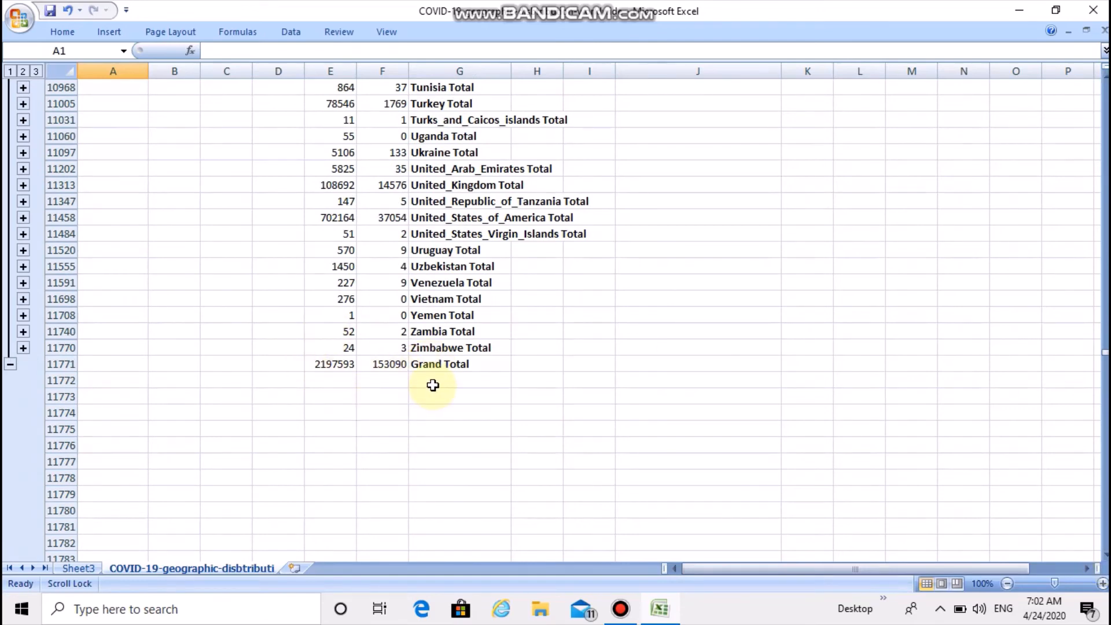
# Expand the outline to level 3 and examine the daily records together with the total rows for Algeria and Afghanistan.
pyautogui.click(36, 71)
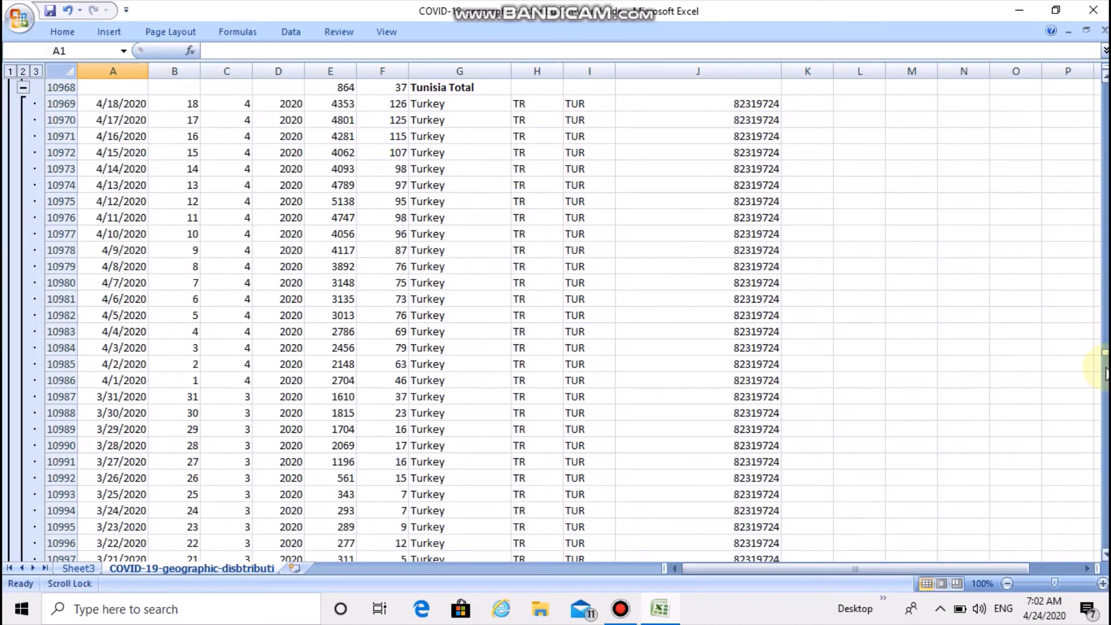
pyautogui.moveTo(1105, 359); pyautogui.dragTo(1105, 352)
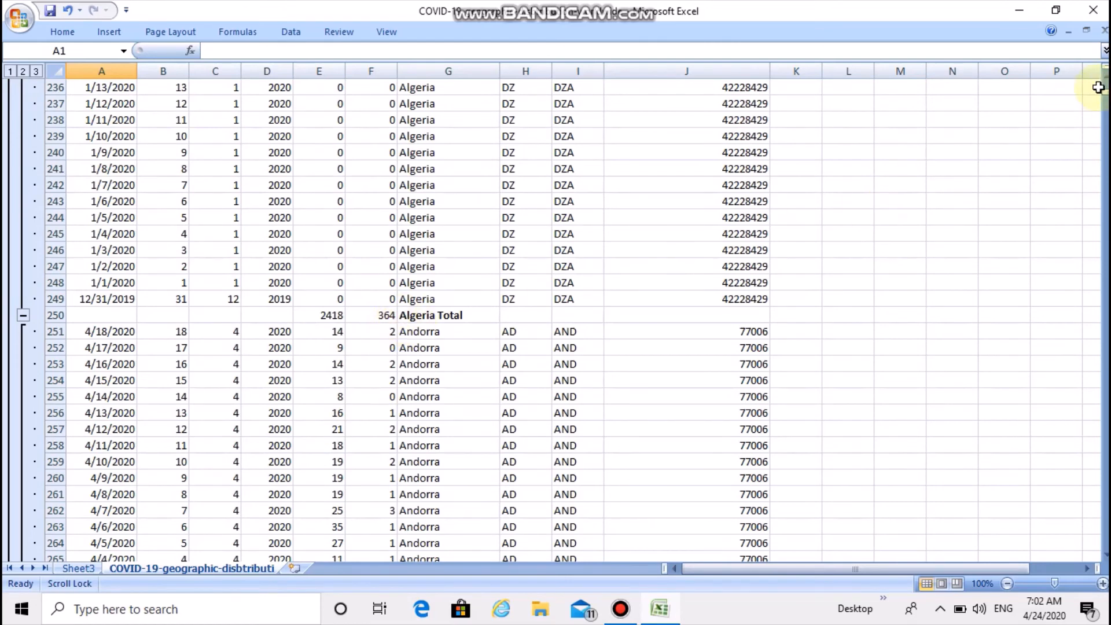
pyautogui.click(1106, 78)
pyautogui.click(1106, 77)
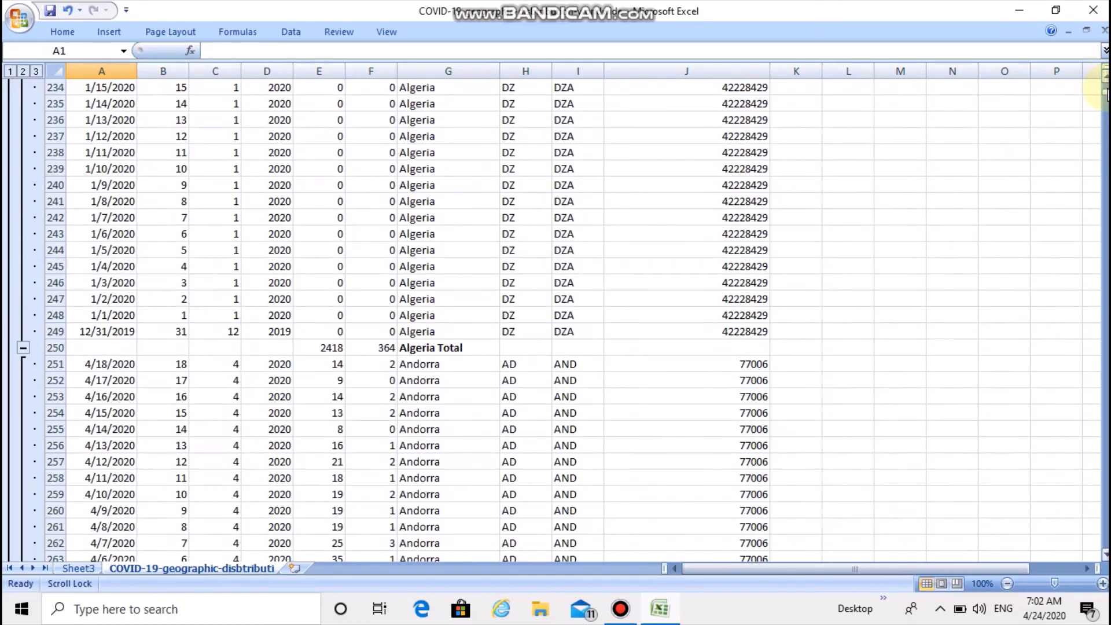
pyautogui.moveTo(1106, 93); pyautogui.dragTo(1106, 91)
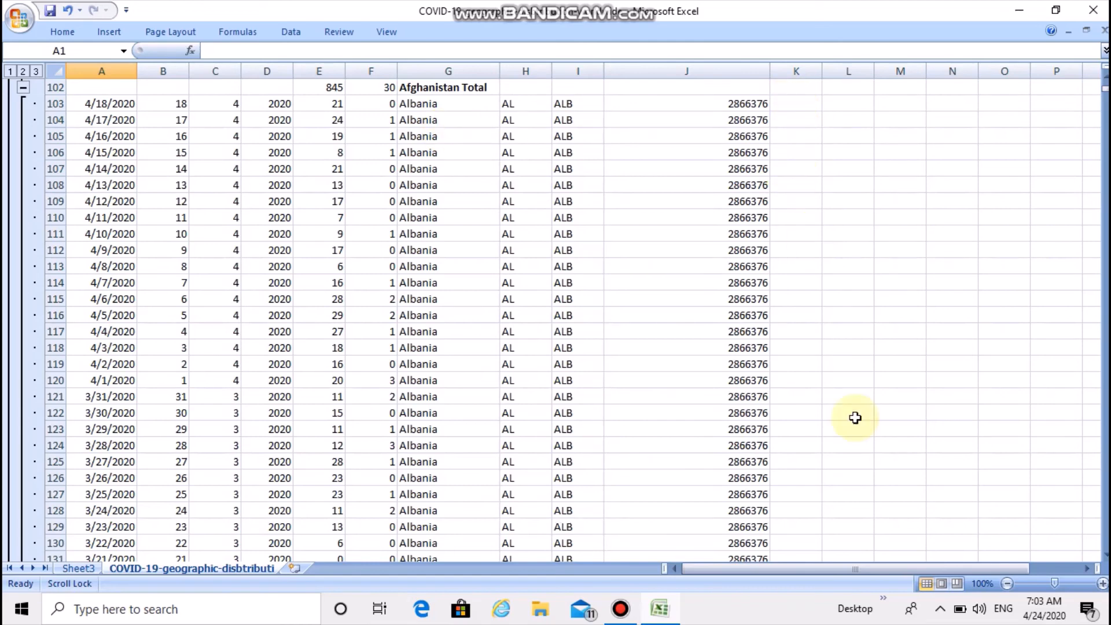
pyautogui.moveTo(621, 616)
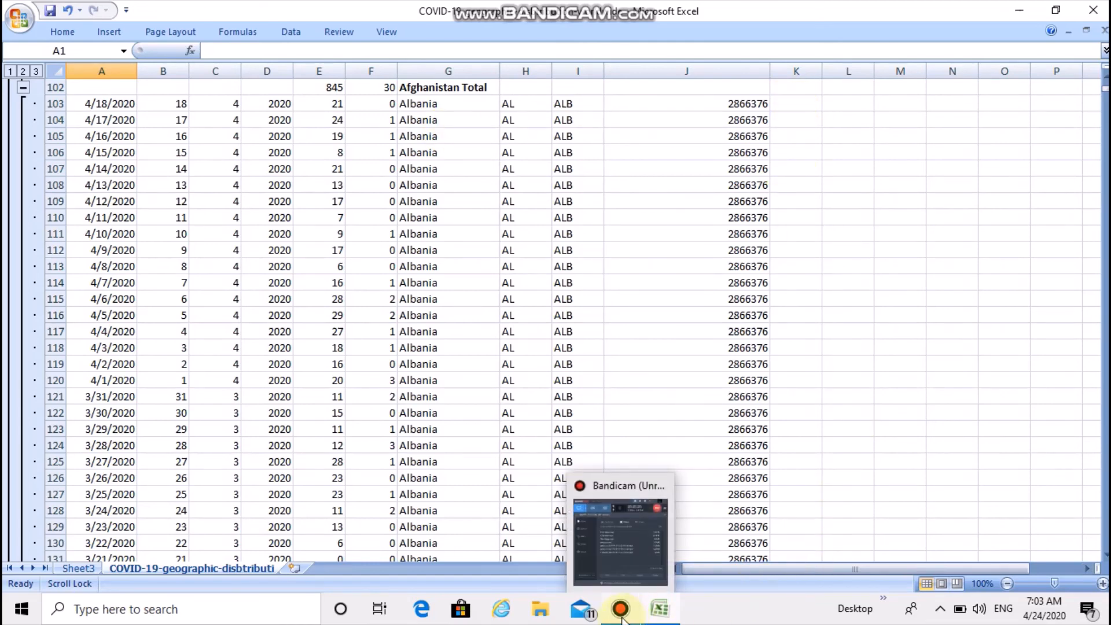